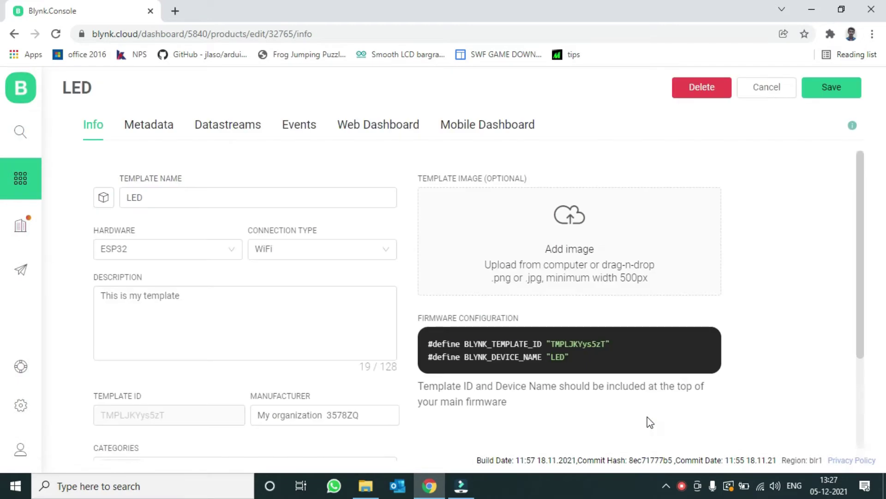
Open the Datastreams section of the ESP32 WiFi LED template
left_click(228, 130)
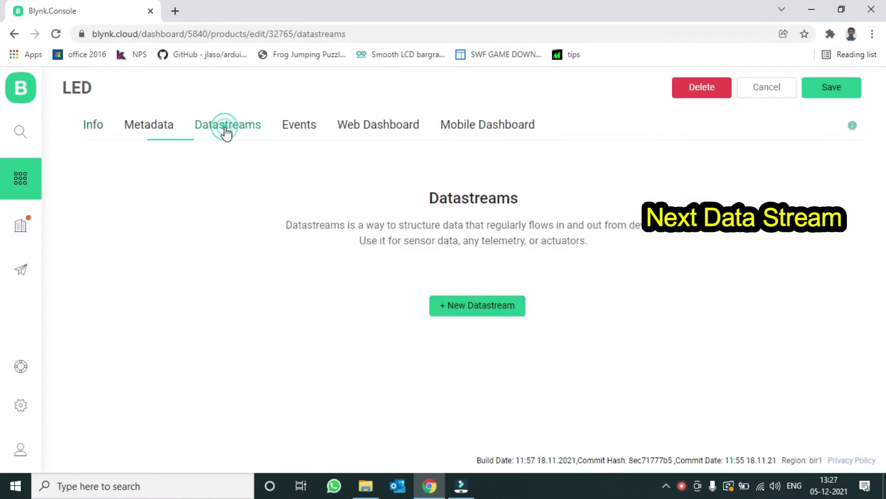
Create the virtual-pin datastream 'LED' on V0, type Integer, default value 0
left_click(453, 308)
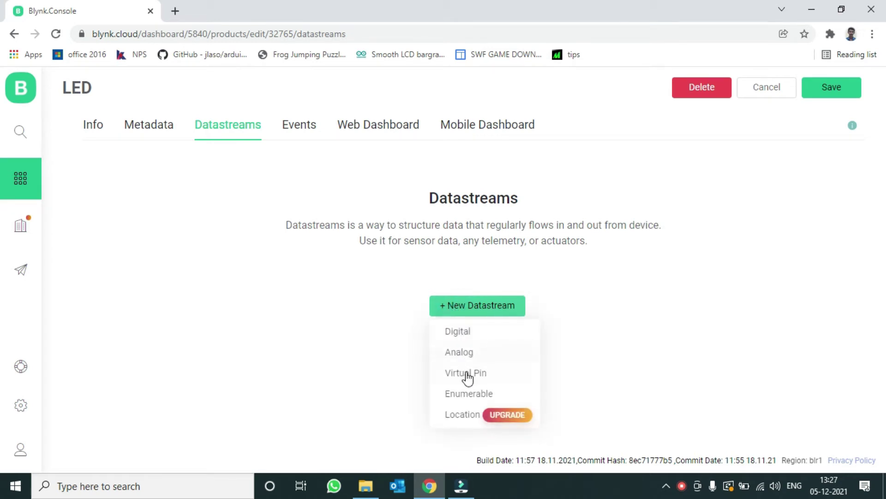
left_click(466, 373)
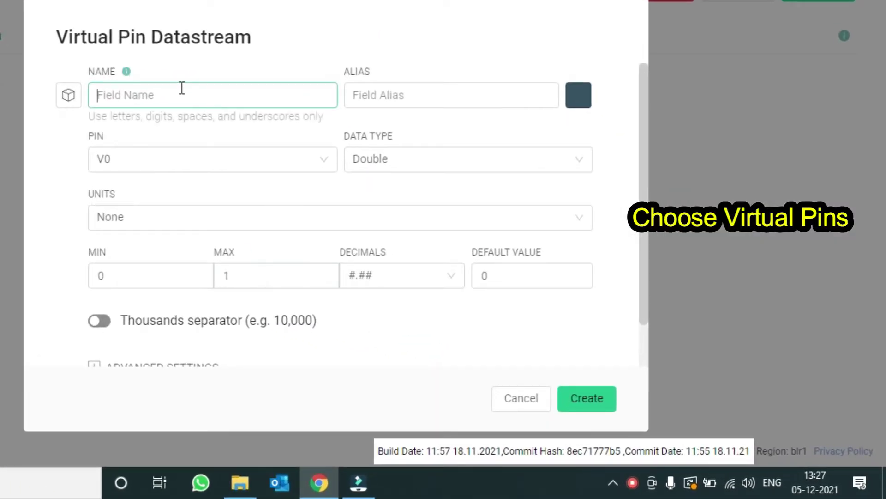
type("LED")
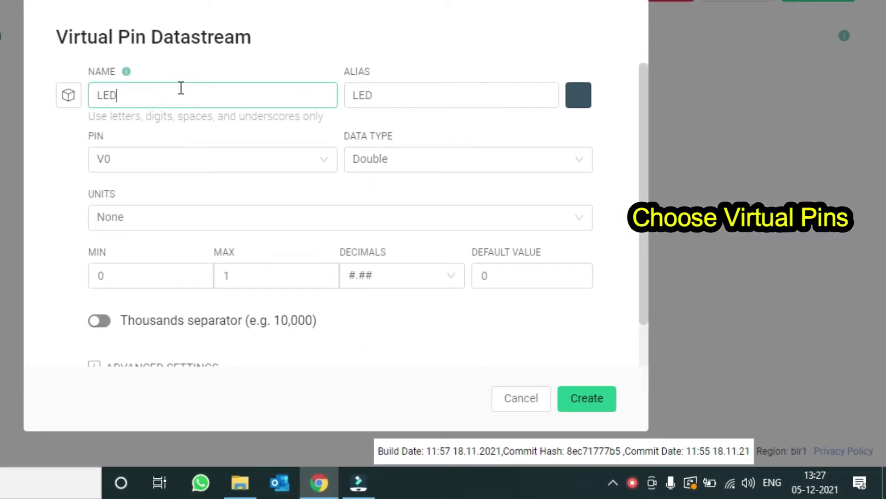
left_click(326, 160)
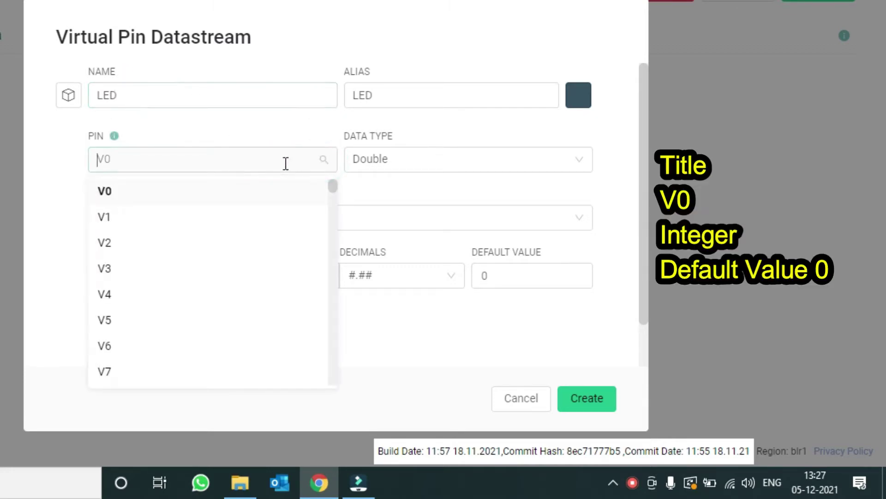
left_click(113, 200)
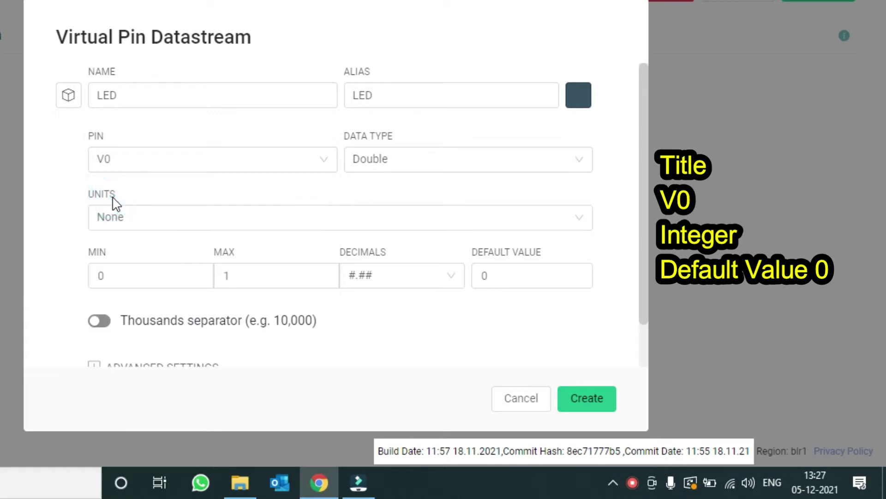
left_click(422, 165)
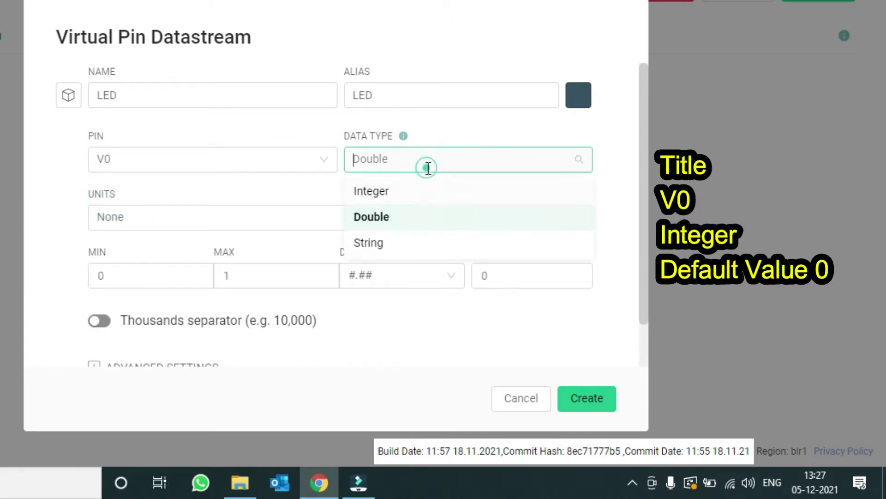
left_click(375, 196)
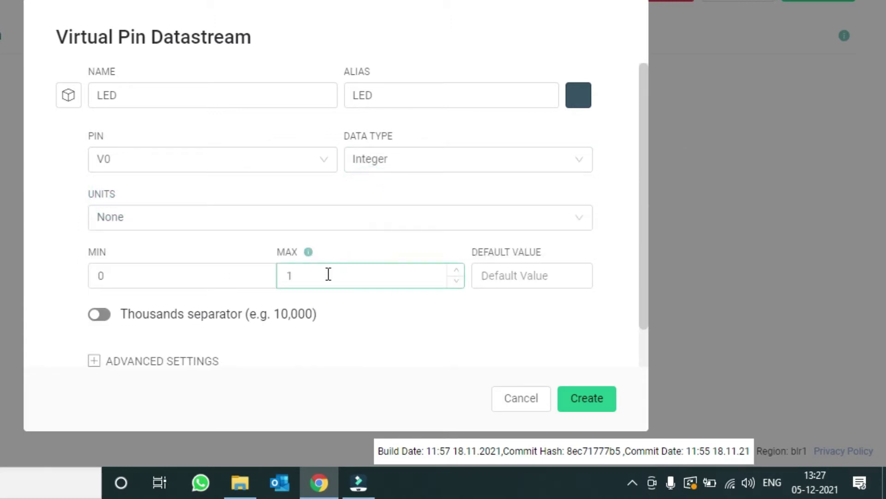
left_click(477, 279)
type("0")
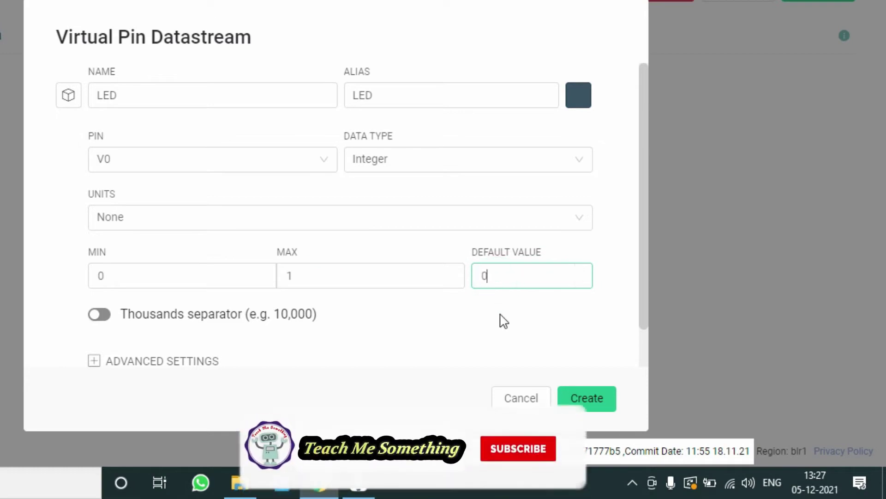
left_click(517, 323)
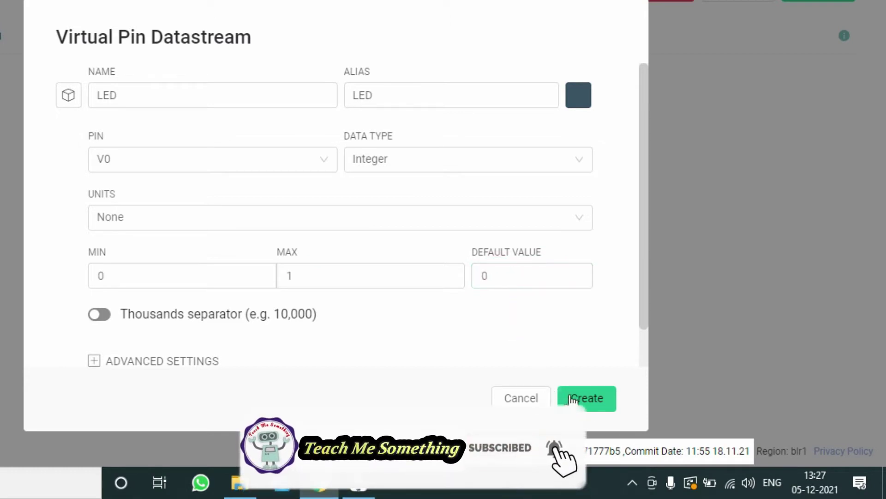
left_click(573, 400)
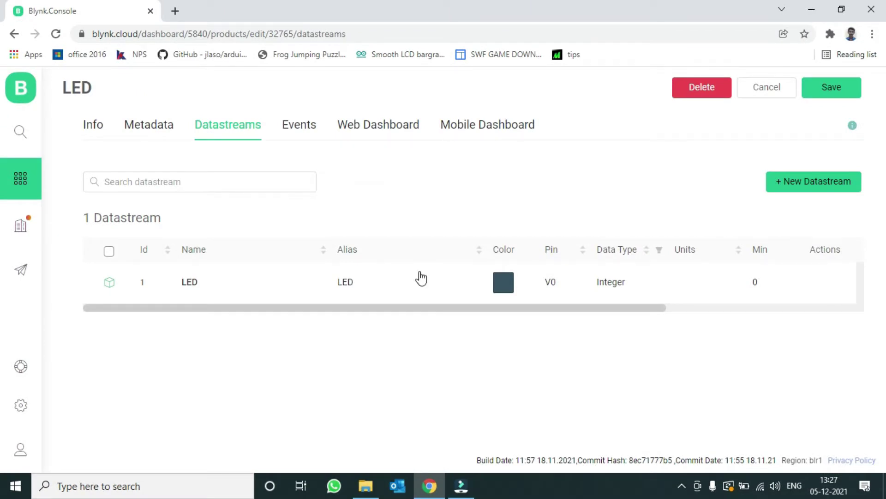
Add a Switch widget to the web dashboard, linked to the LED (V0) datastream
left_click(364, 129)
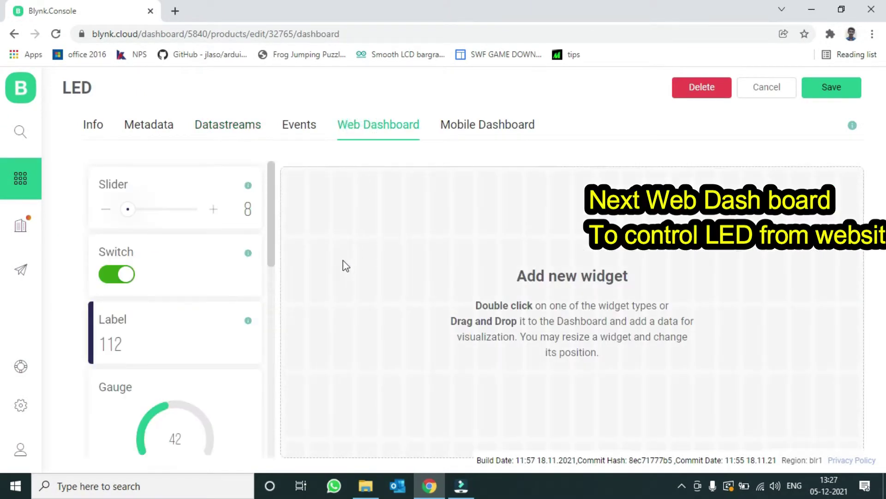
left_click_drag(196, 276, 427, 239)
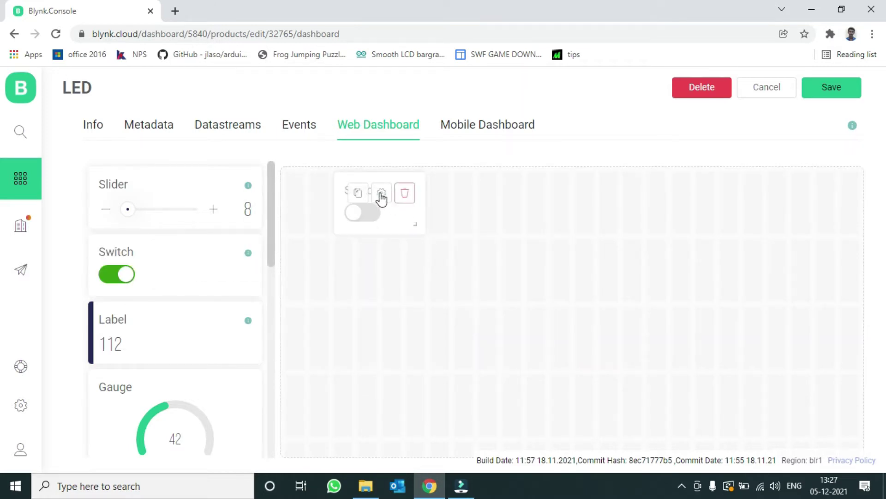
left_click(382, 192)
left_click(187, 180)
left_click(248, 232)
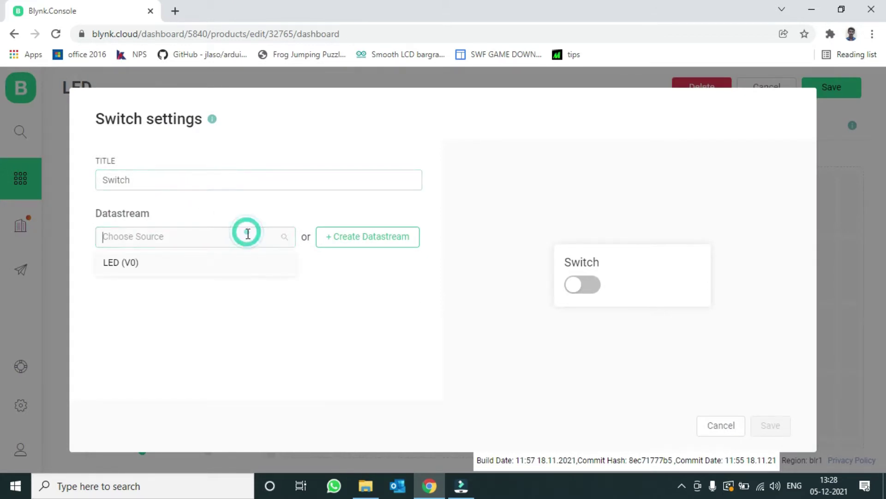
left_click(144, 267)
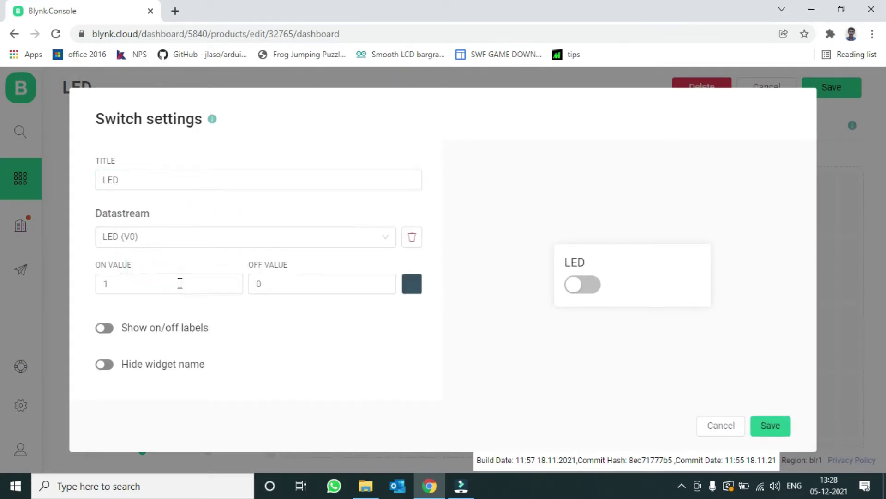
left_click(780, 427)
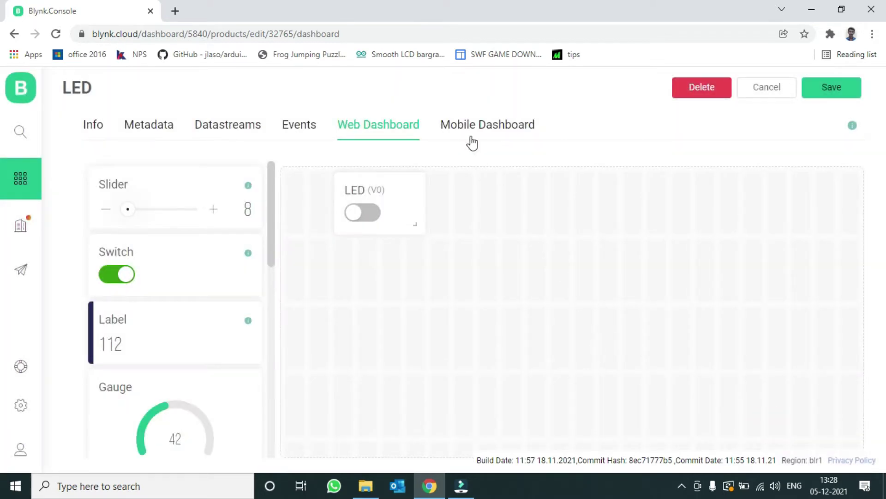
Save the LED template from the Mobile Dashboard section
left_click(462, 124)
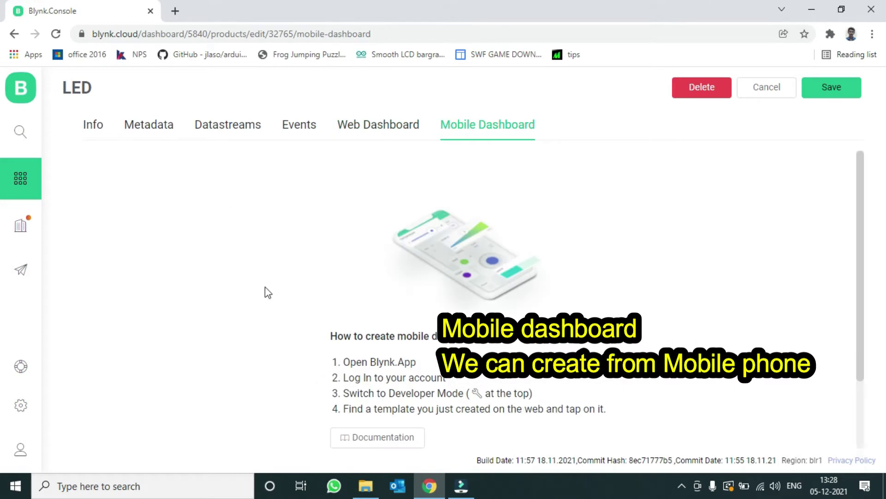
scroll(622, 232, "down", 1)
left_click(840, 95)
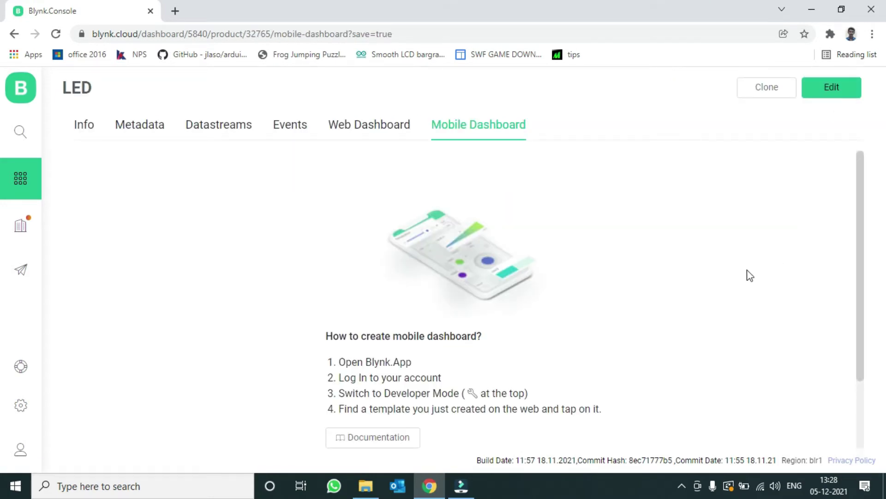
Create a new device named 'ESP32 Board' from the LED template
left_click(17, 134)
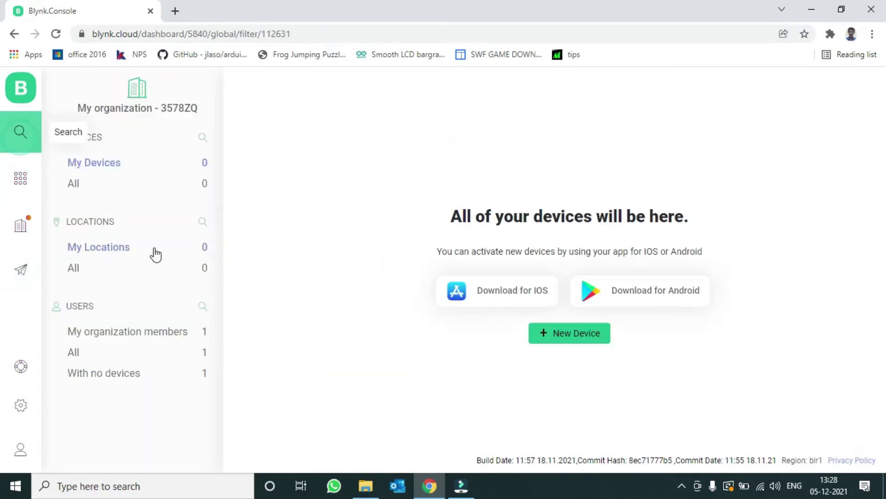
left_click(578, 343)
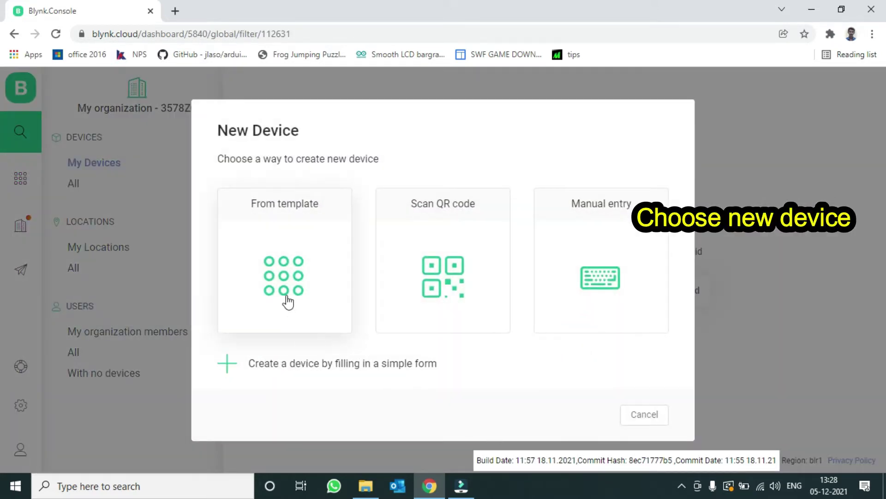
left_click(287, 302)
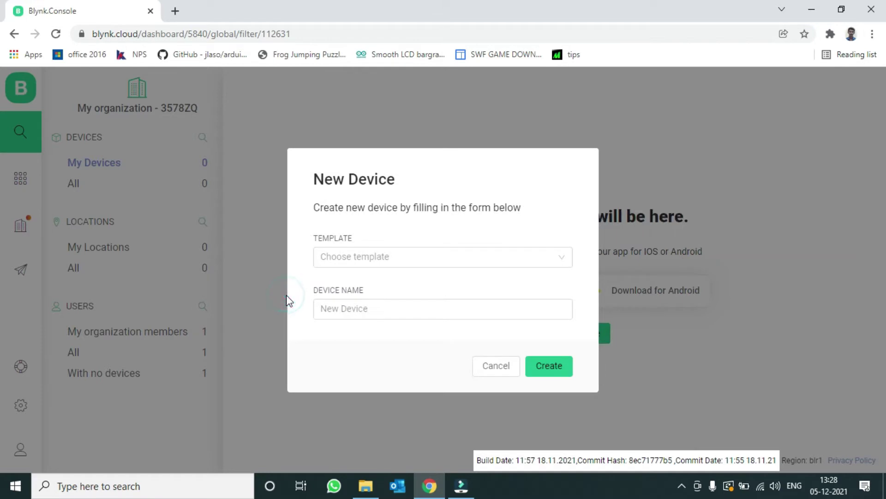
left_click(408, 257)
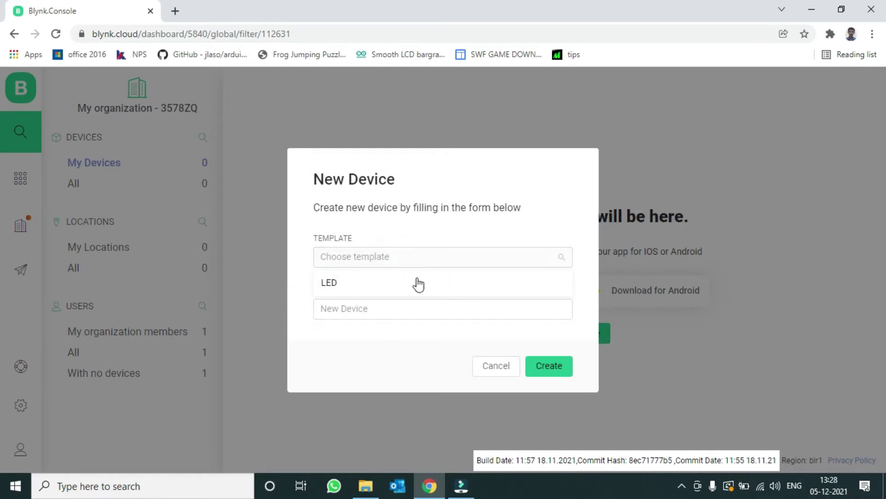
left_click(393, 282)
key("ctrl+a")
type("ESP")
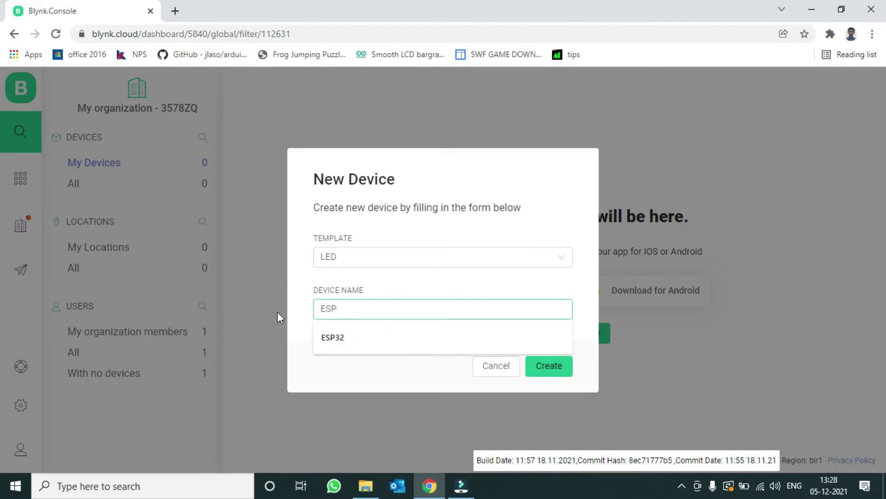
type("32 B")
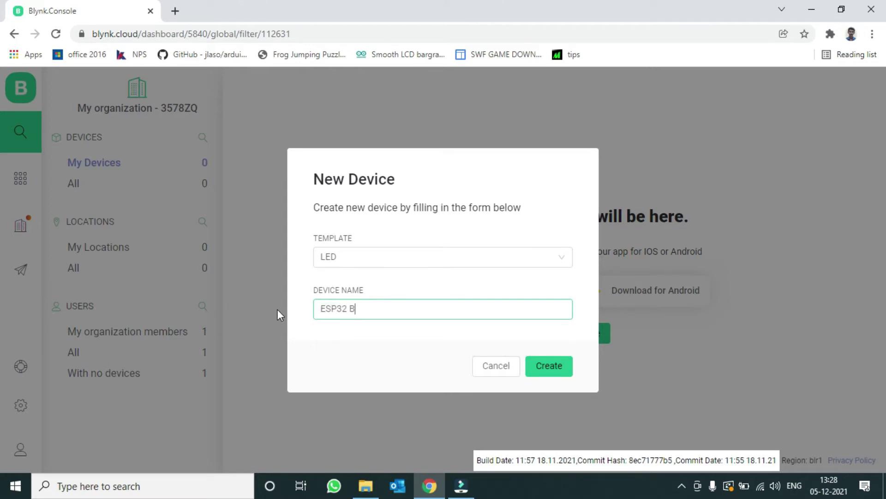
type("oard")
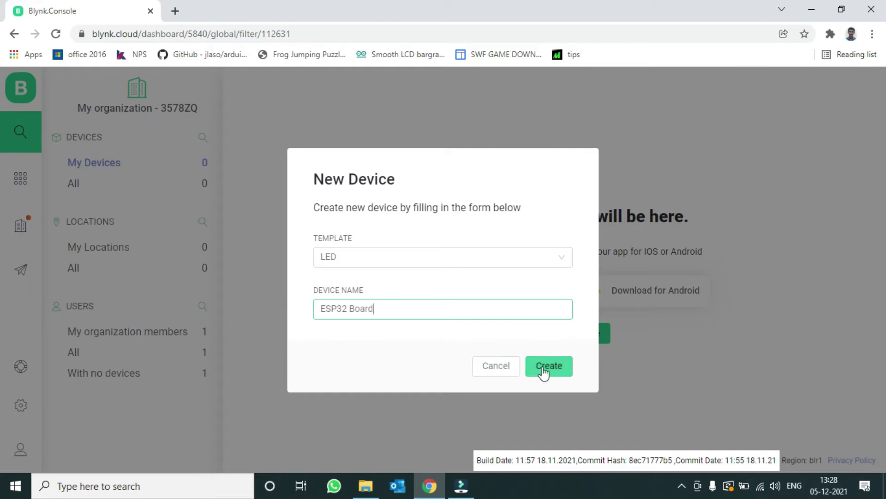
left_click(543, 369)
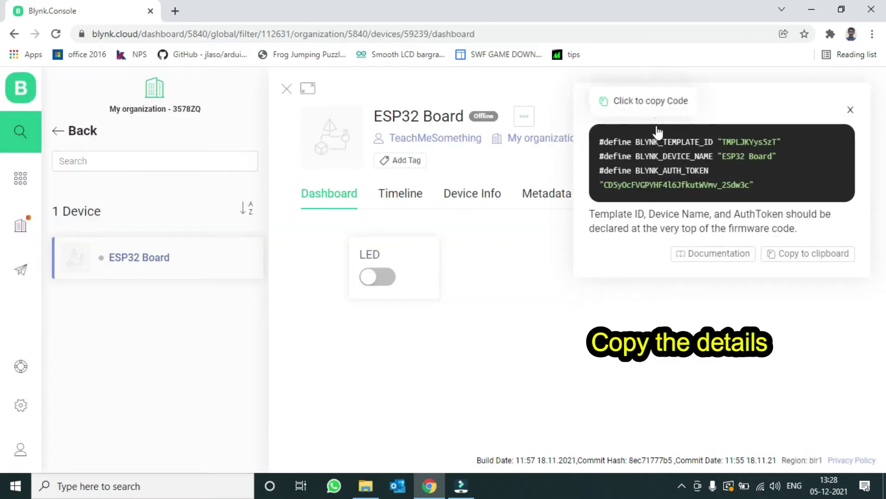
Copy the device's firmware credentials and open the Blynk_2.0_LED_Testing_With_I2C_LCD sketch in Arduino IDE
left_click(653, 111)
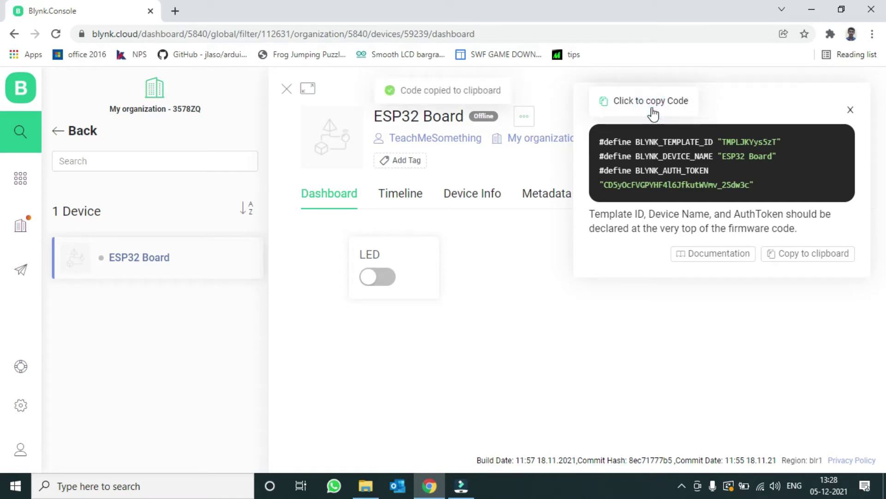
mouse_move(377, 491)
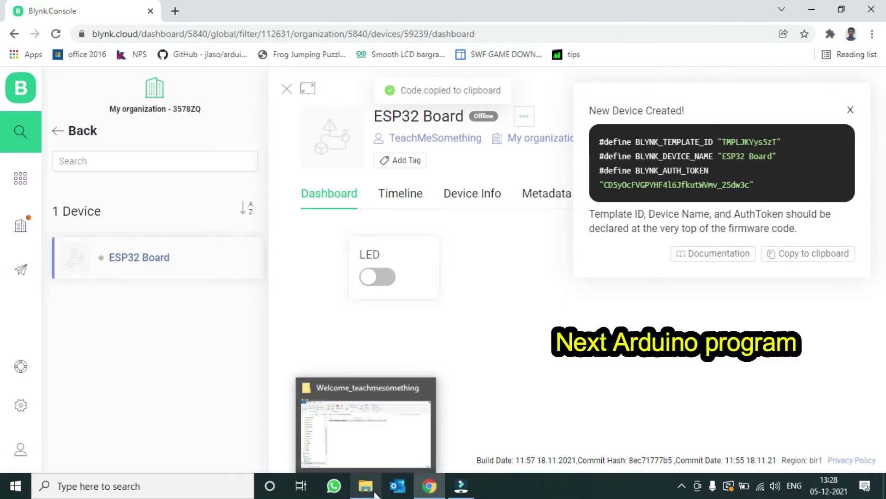
left_click(374, 451)
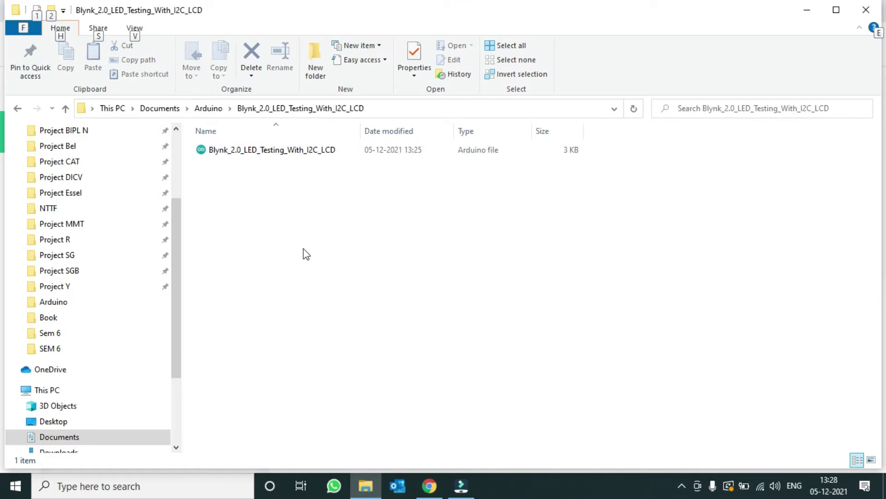
left_click(284, 155)
double_click(286, 156)
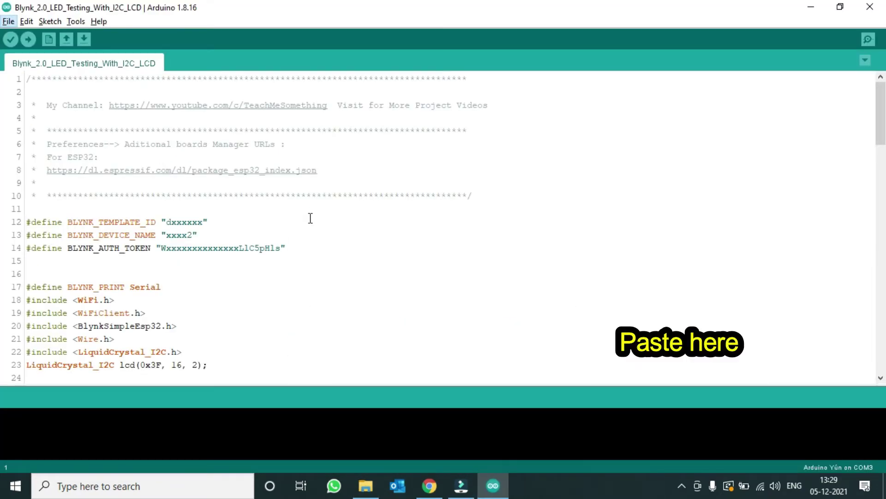
Replace the Blynk define lines 12–14 with the copied device credentials
left_click_drag(291, 248, 6, 218)
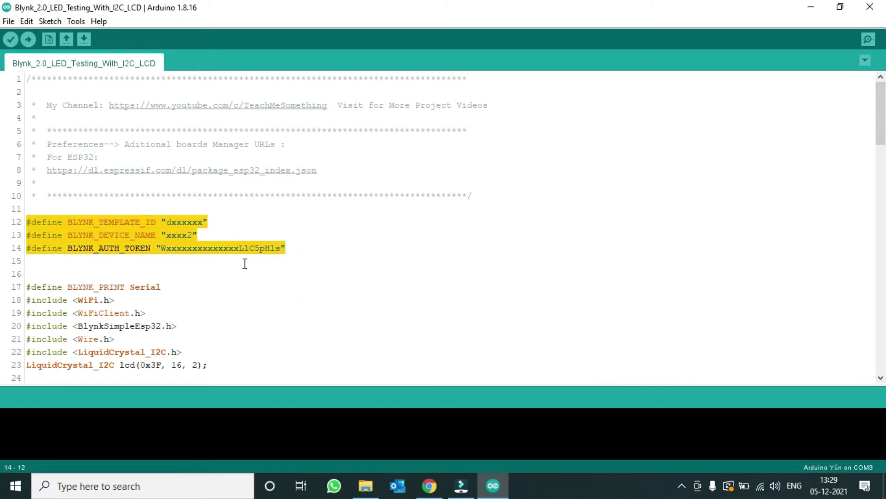
right_click(311, 259)
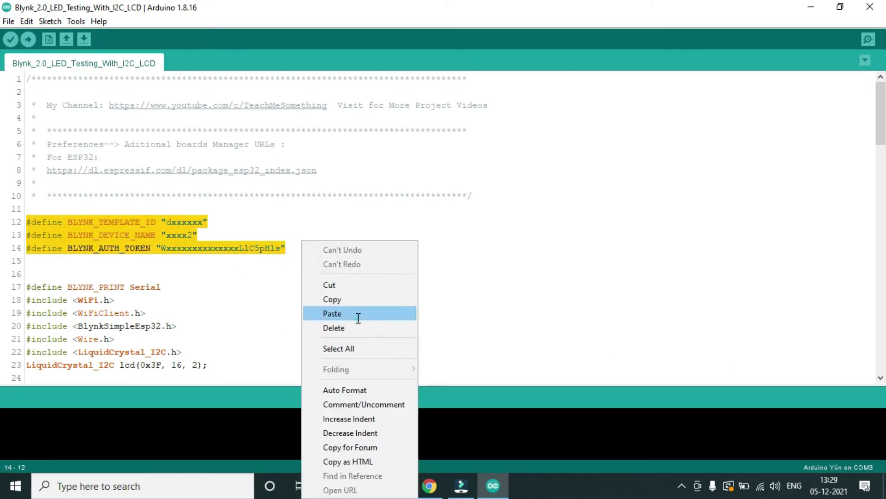
left_click(358, 317)
left_click(385, 301)
Add the ESP32 package URL from line 8 to Additional Boards Manager URLs in Preferences
left_click_drag(333, 169, 47, 170)
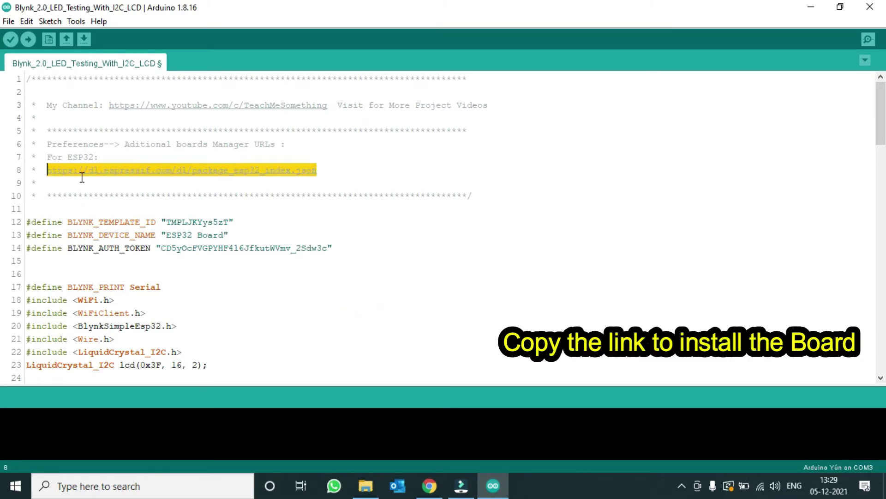
right_click(389, 165)
left_click(436, 224)
left_click(6, 22)
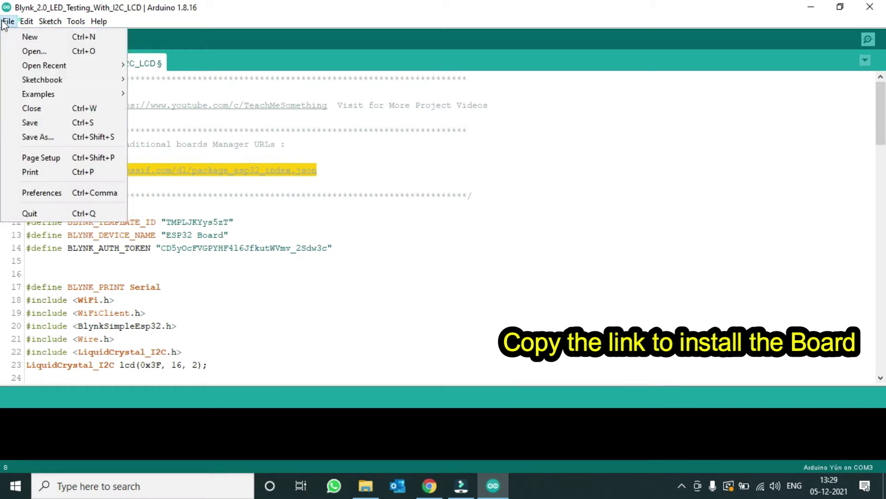
left_click(42, 192)
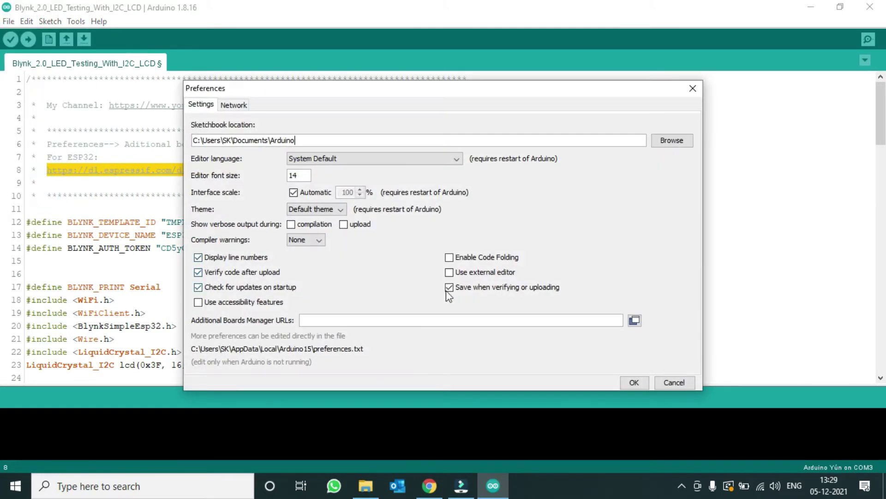
left_click(449, 319)
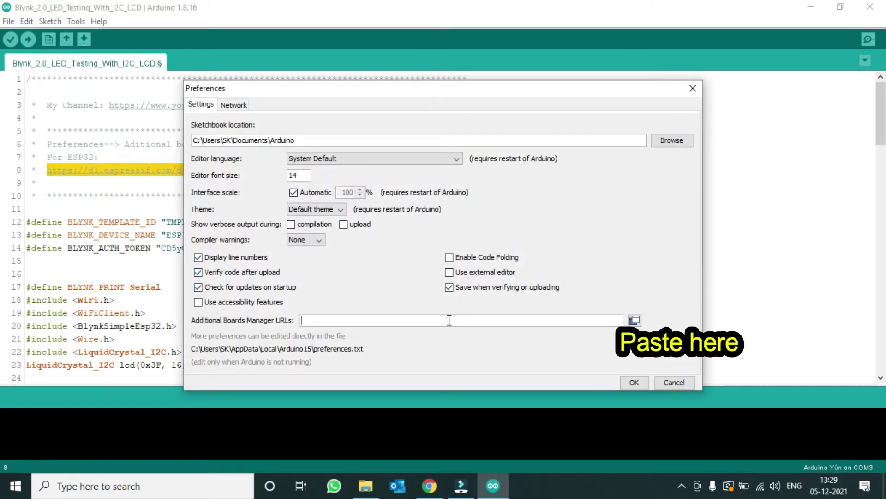
key("ctrl+v")
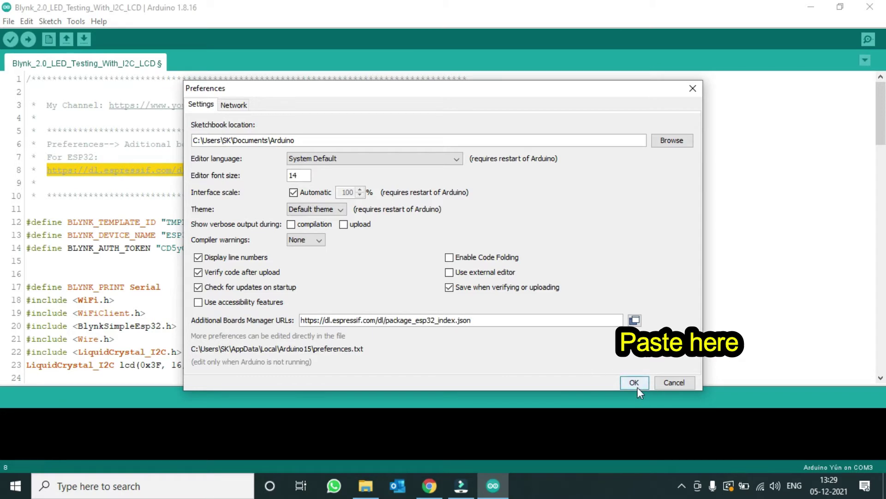
left_click(637, 386)
left_click(511, 339)
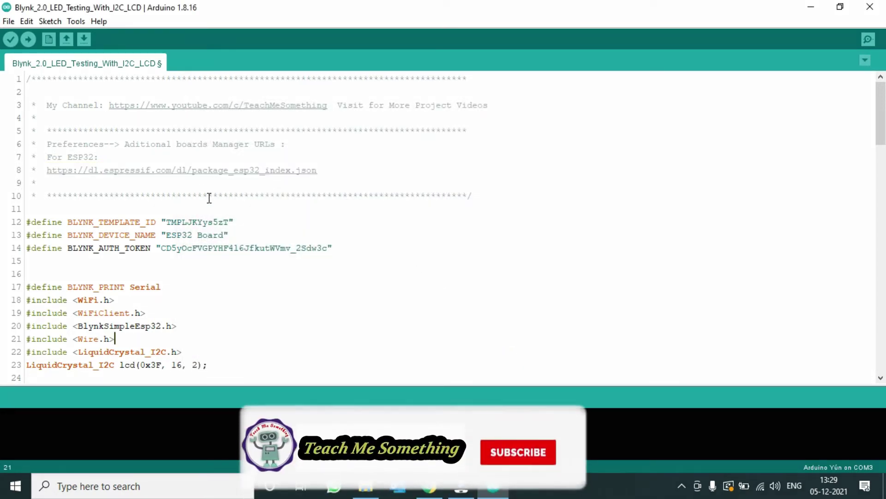
left_click(77, 21)
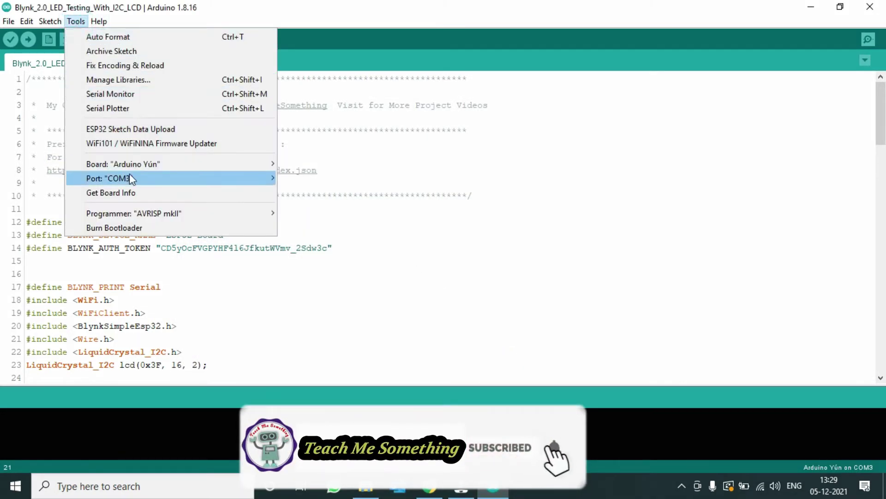
mouse_move(238, 166)
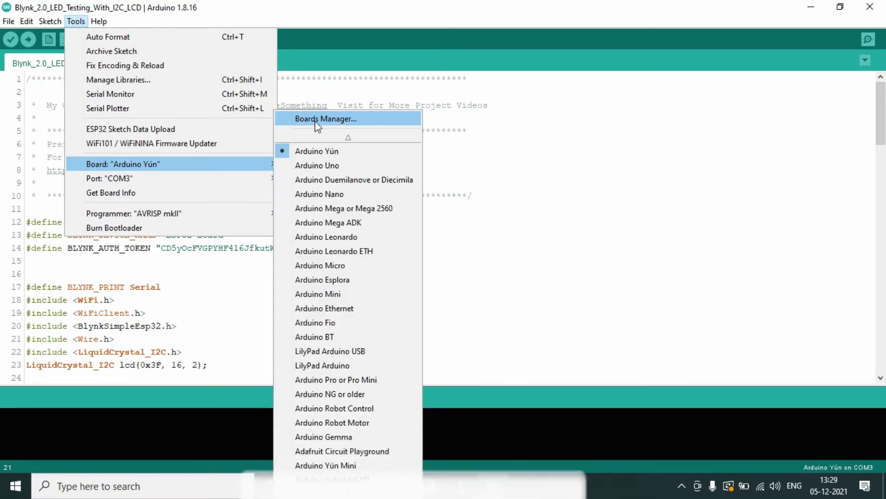
left_click(323, 118)
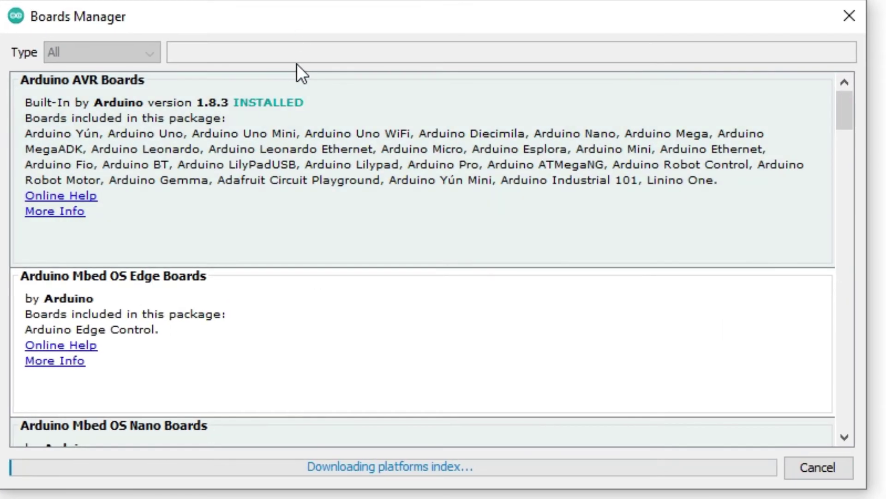
left_click(301, 50)
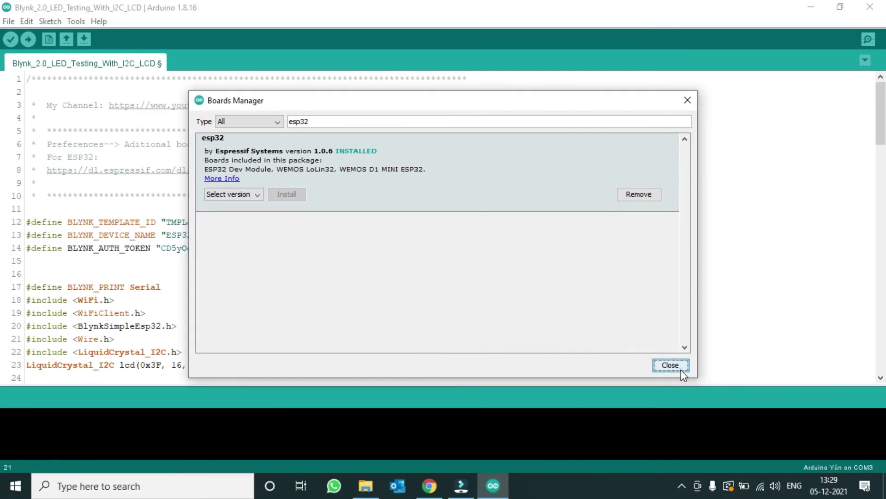
left_click(821, 467)
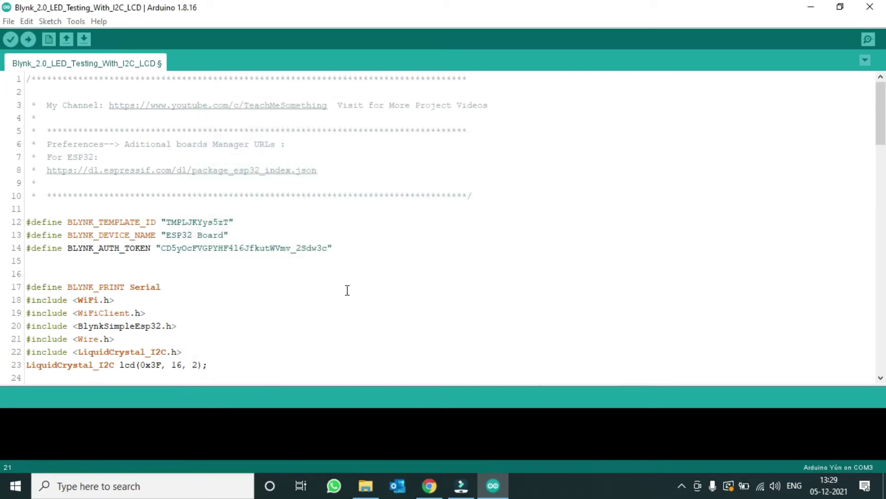
left_click(204, 302)
left_click(76, 21)
left_click(116, 77)
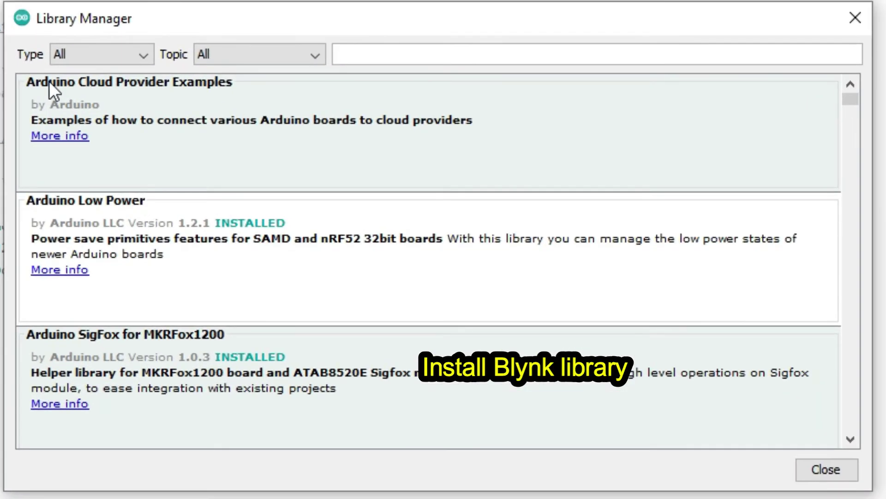
type("Blyn")
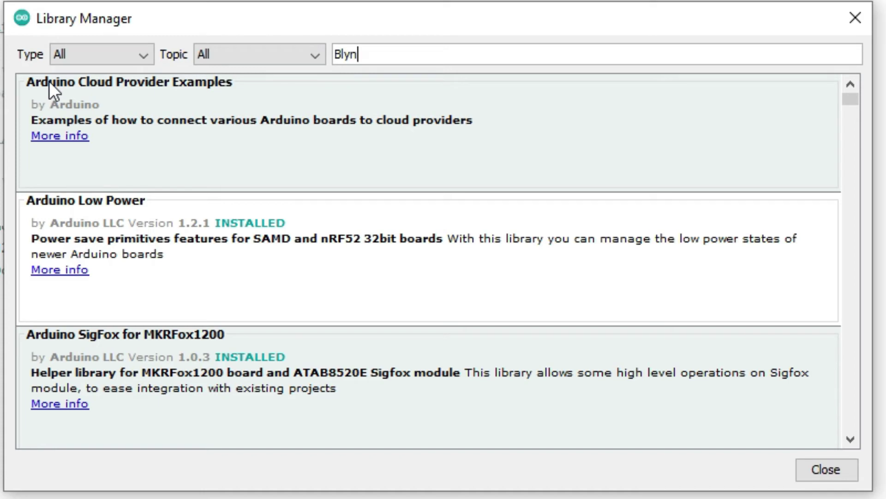
type("k")
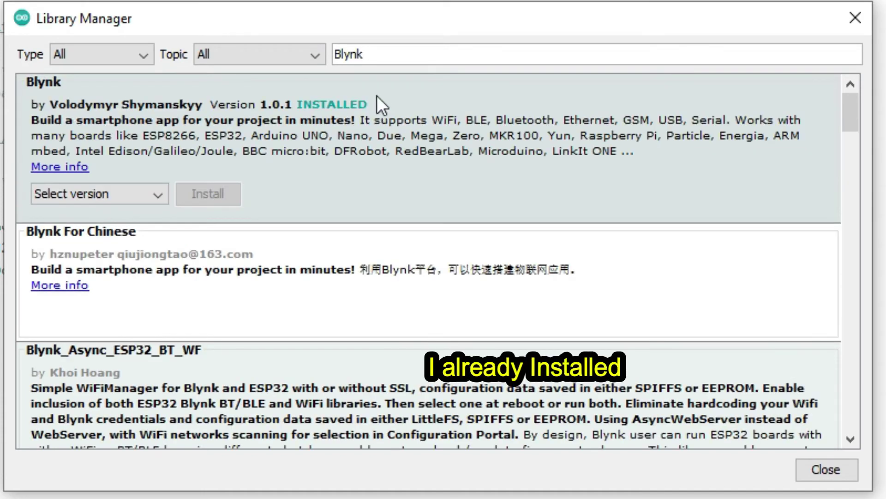
scroll(539, 300, "down", 3)
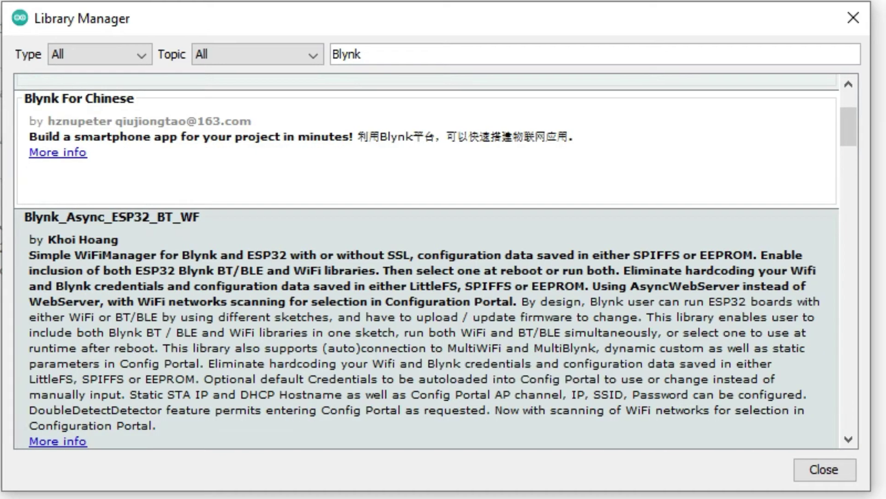
left_click(826, 469)
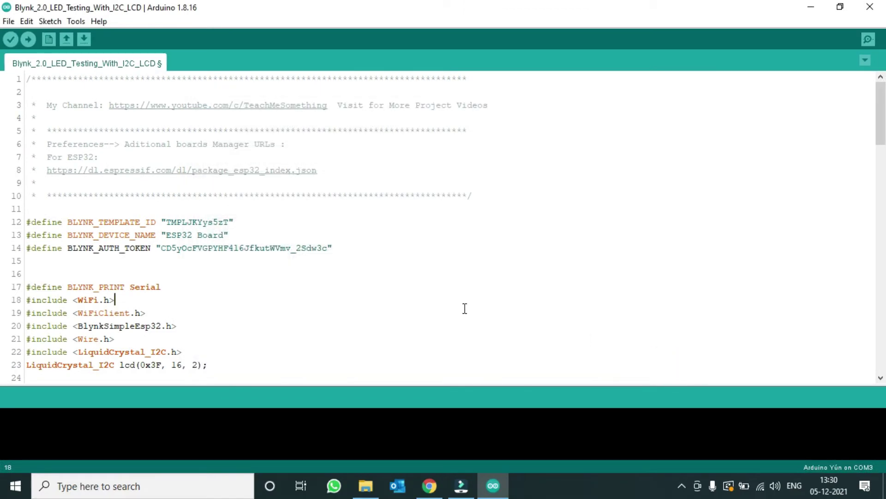
Set the sketch's Wi-Fi name to ONEPLUS and enter the network password
scroll(464, 308, "down", 4)
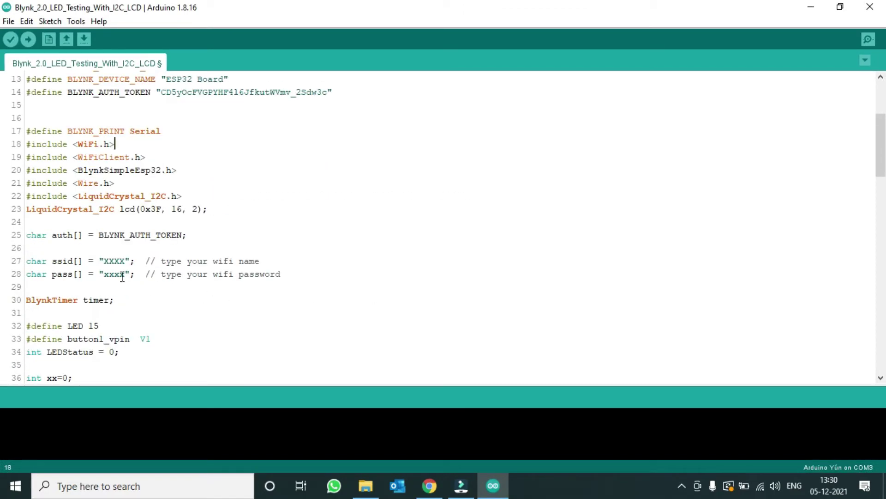
double_click(127, 263)
key("BackSpace")
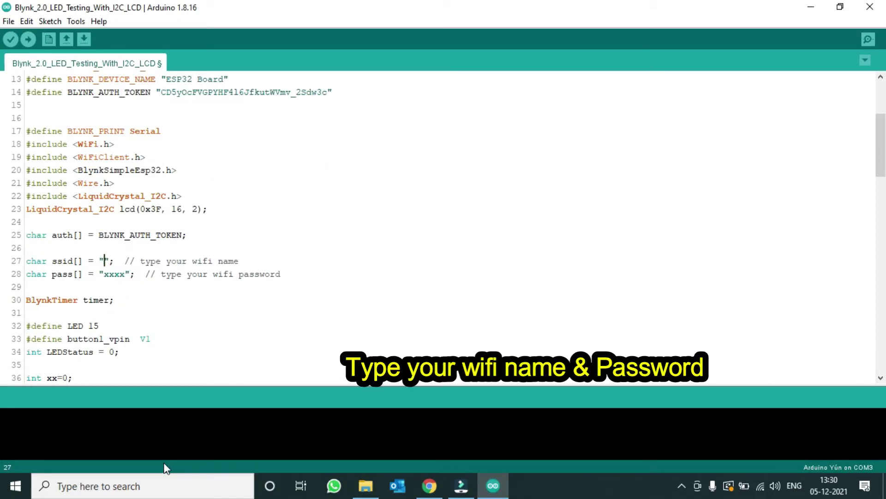
key("BackSpace")
key("BackSpace")
key("BackSpace")
key("BackSpace")
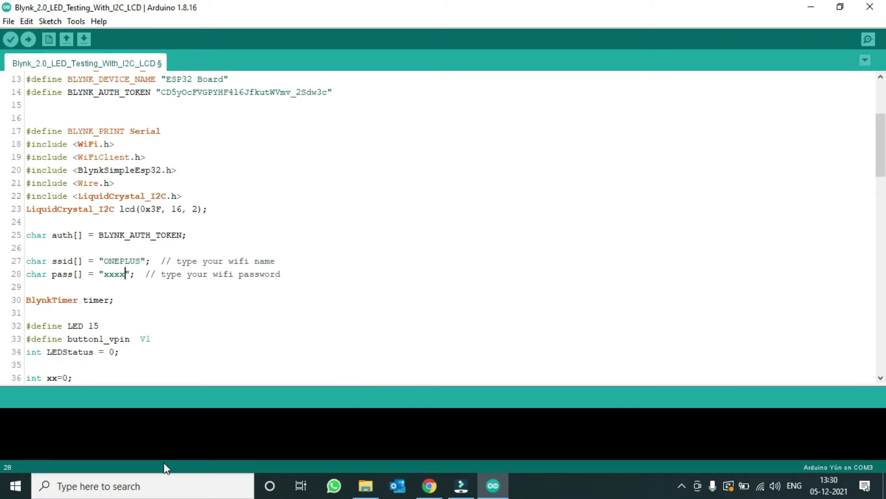
Select ESP32 Dev Module as the board and COM3 as the port
left_click(76, 21)
mouse_move(156, 169)
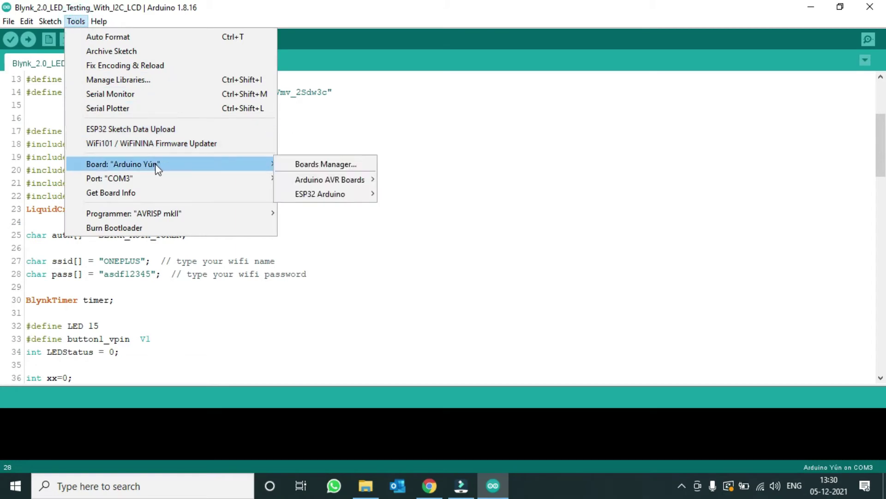
left_click(324, 256)
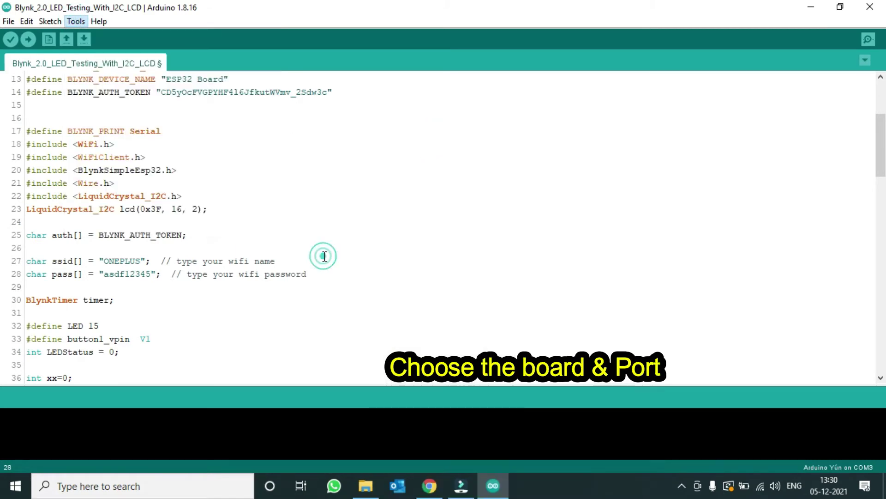
left_click(75, 21)
mouse_move(277, 292)
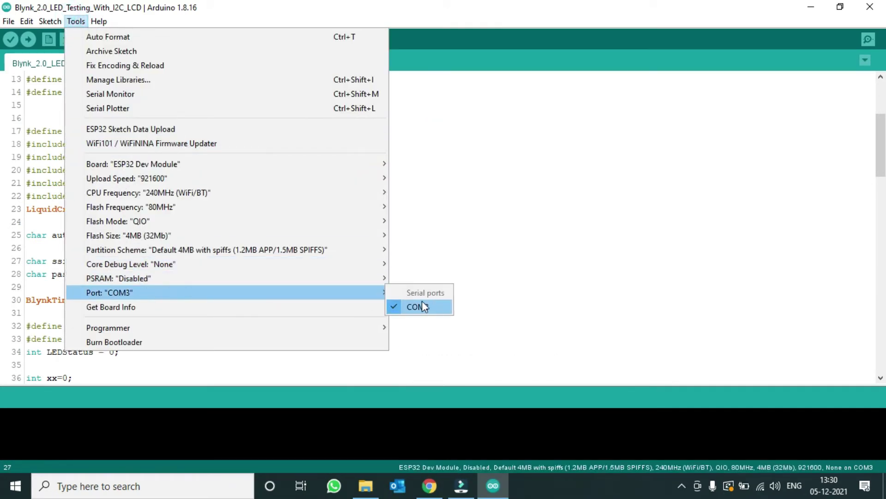
left_click(412, 306)
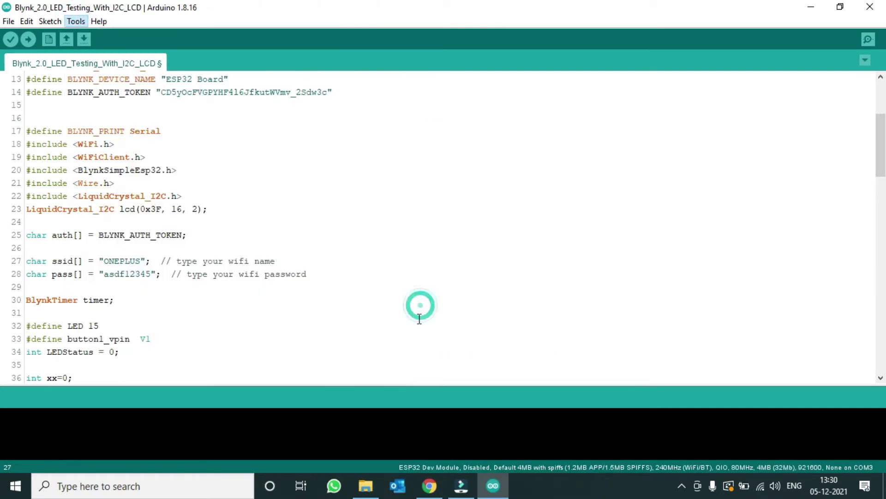
Upload the sketch to the ESP32 and view the COM3 serial monitor maximized
left_click(28, 39)
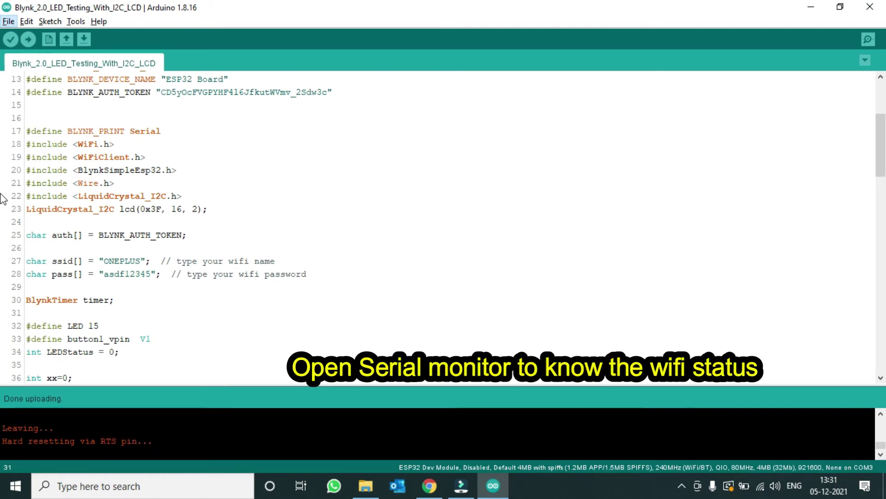
left_click(75, 22)
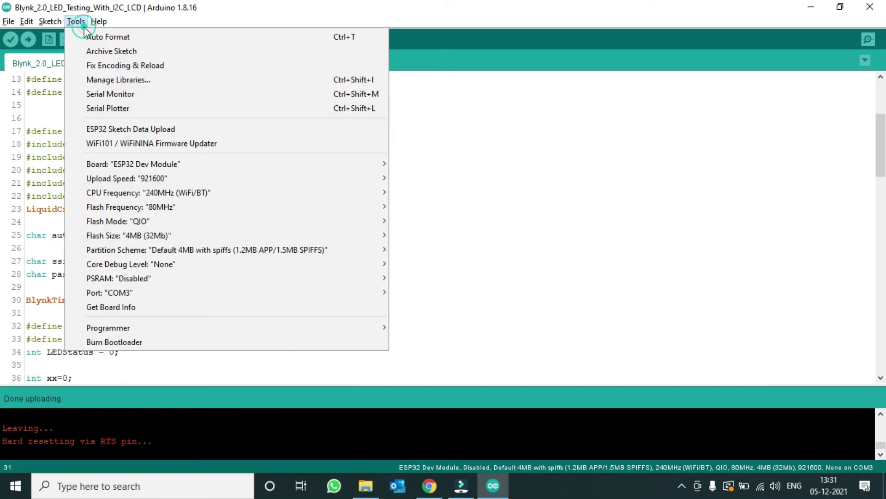
left_click(119, 94)
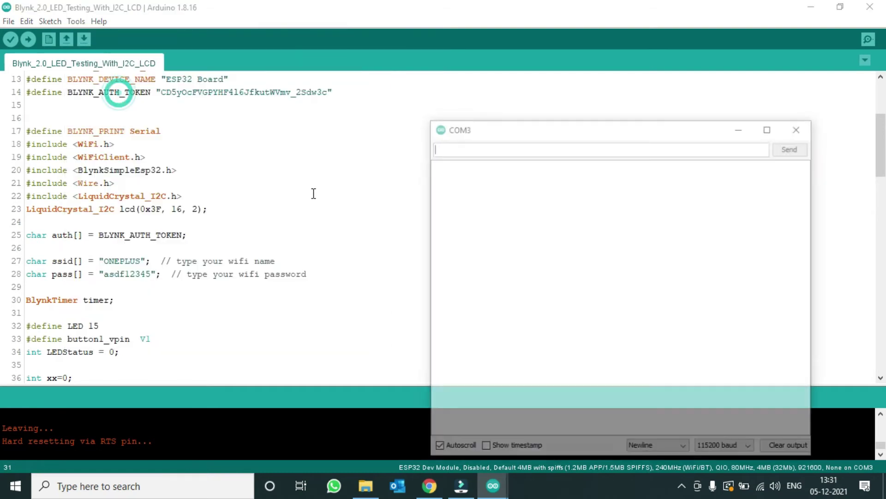
double_click(629, 134)
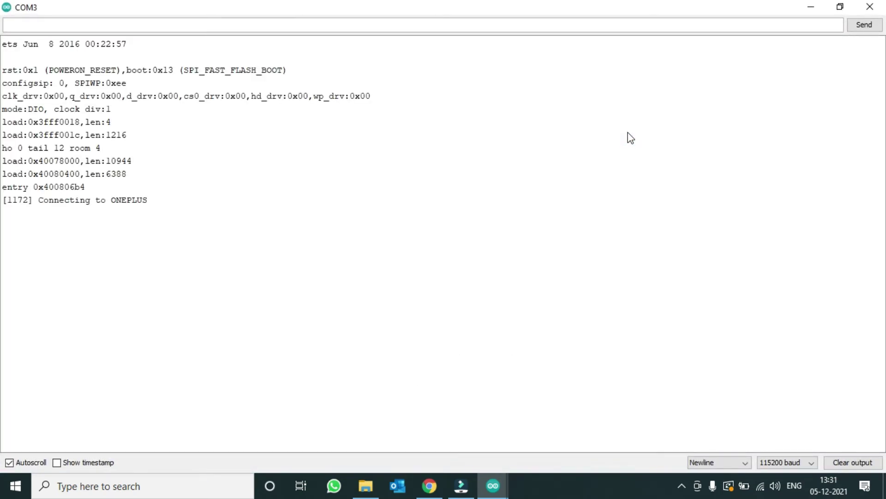
left_click(866, 466)
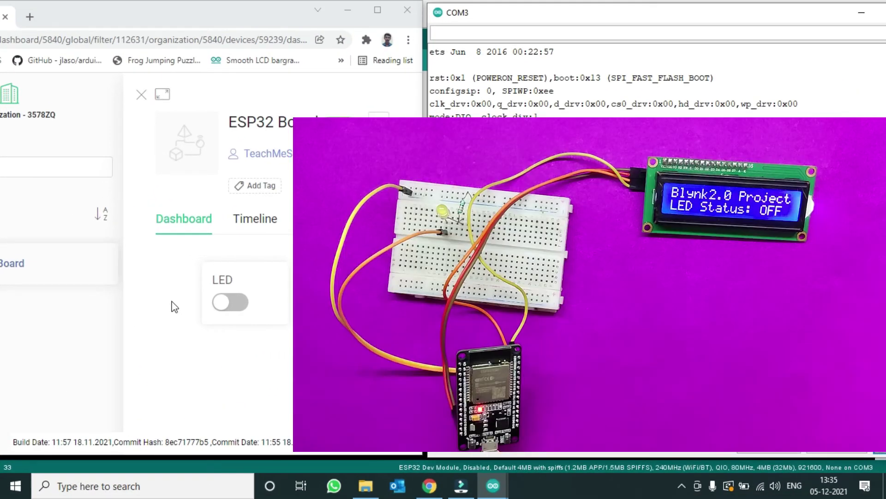
Toggle the LED switch on the web dashboard on, off, on, and off
left_click(237, 305)
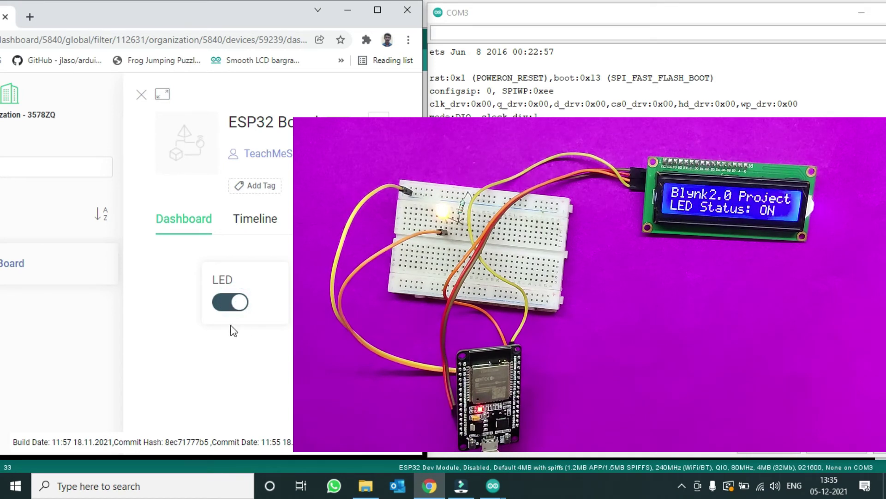
left_click(227, 307)
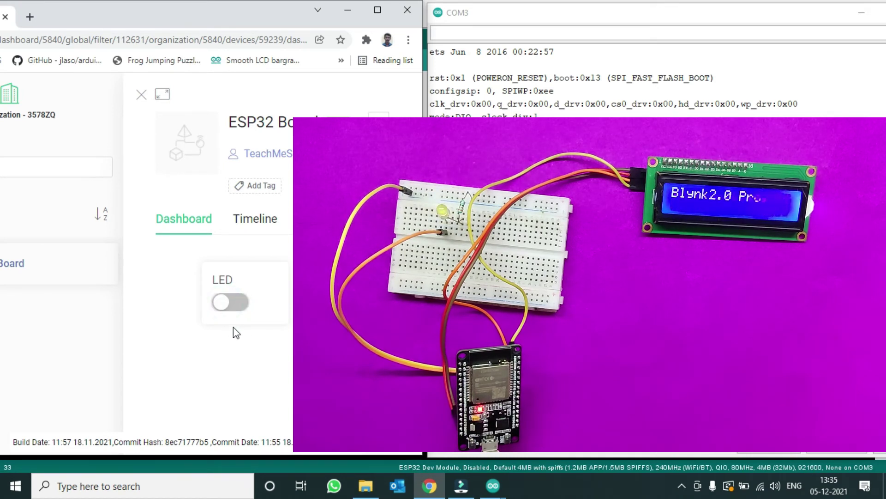
left_click(234, 307)
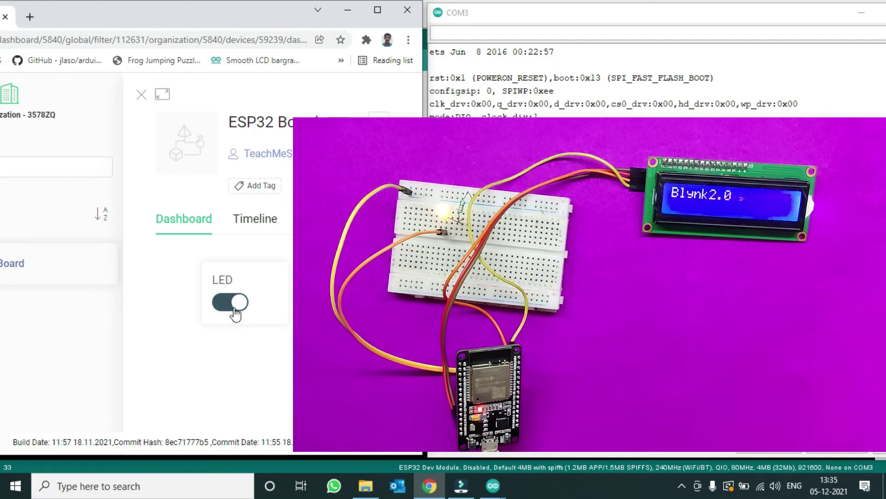
left_click(228, 306)
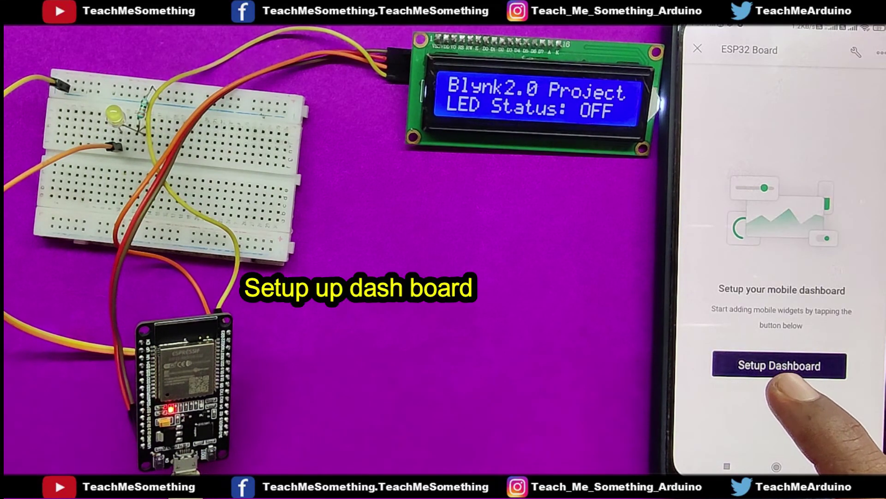
Add a Button widget in SWITCH mode linked to the LED datastream on the mobile dashboard
left_click(813, 364)
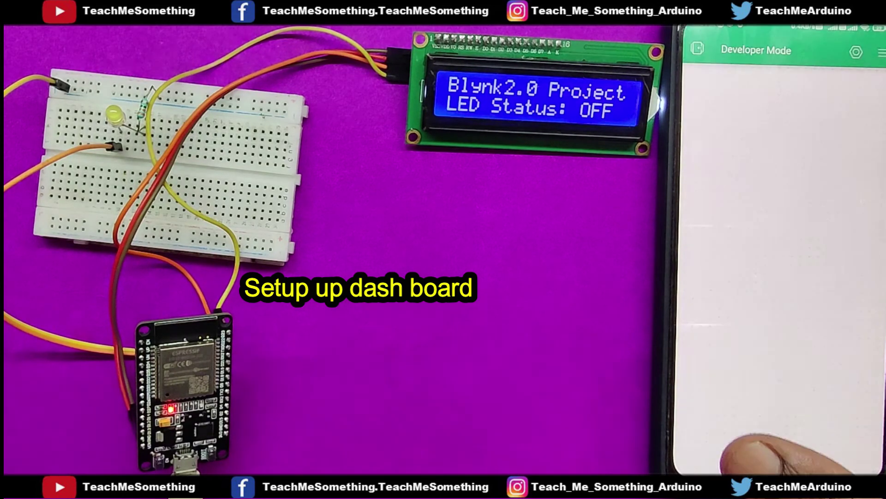
left_click(740, 364)
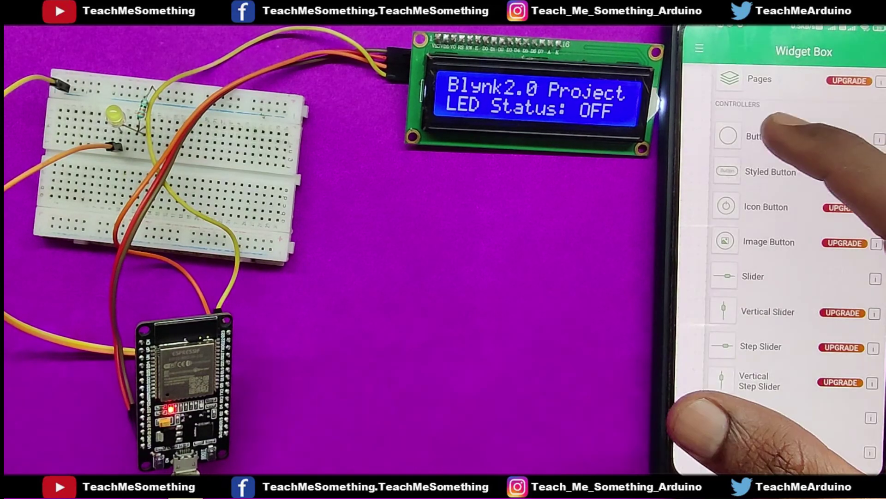
left_click(759, 144)
left_click(705, 94)
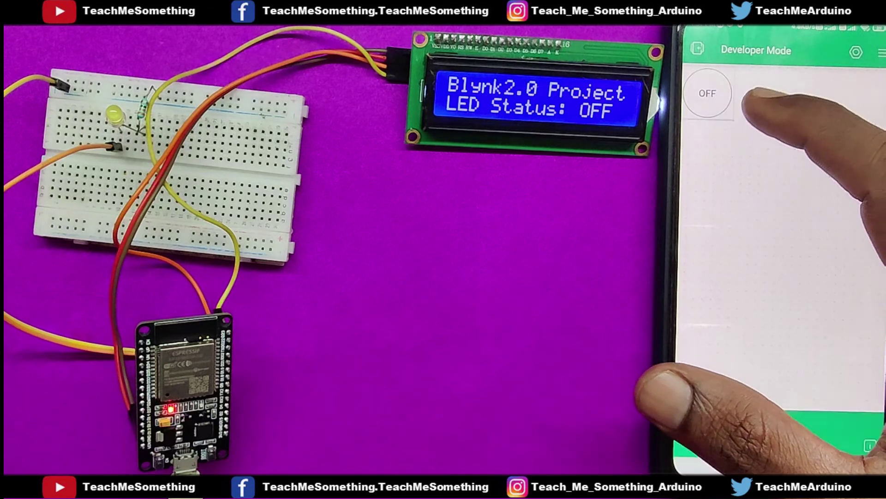
left_click(826, 249)
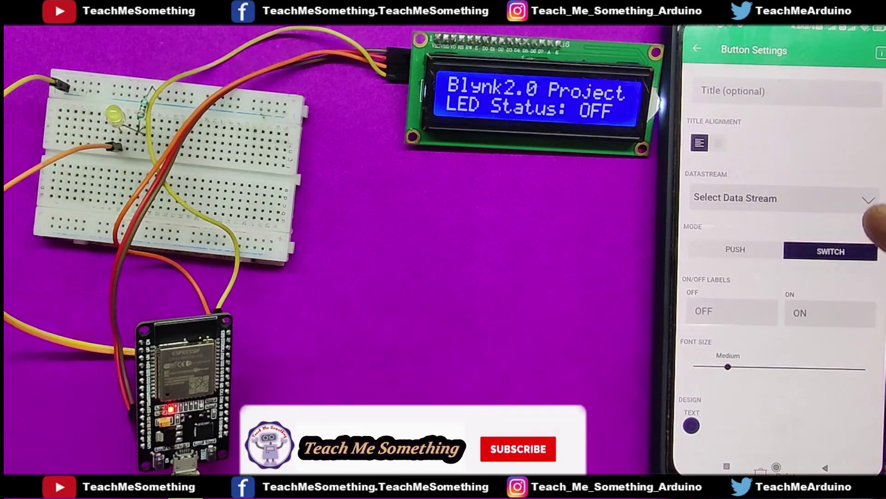
left_click(863, 199)
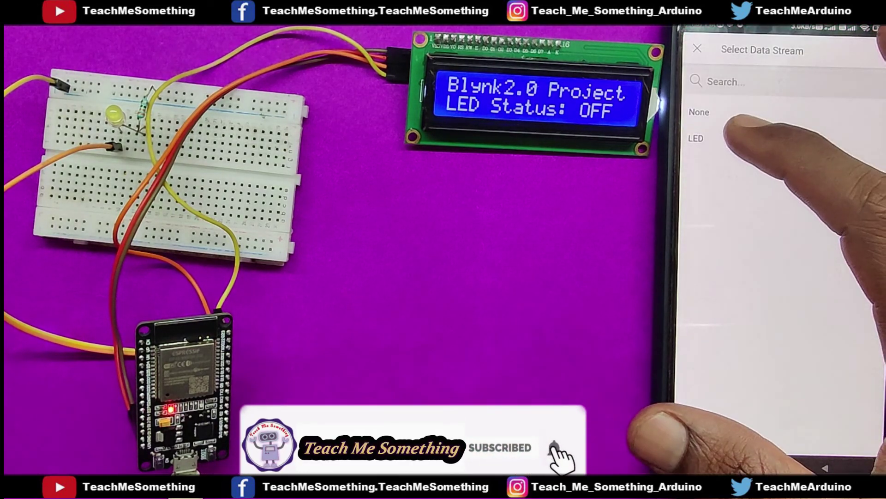
left_click(713, 138)
left_click(825, 467)
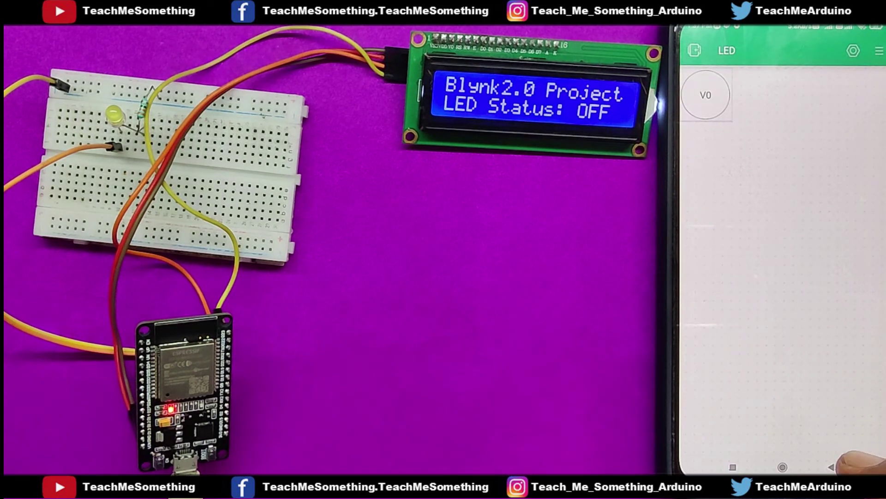
left_click(831, 467)
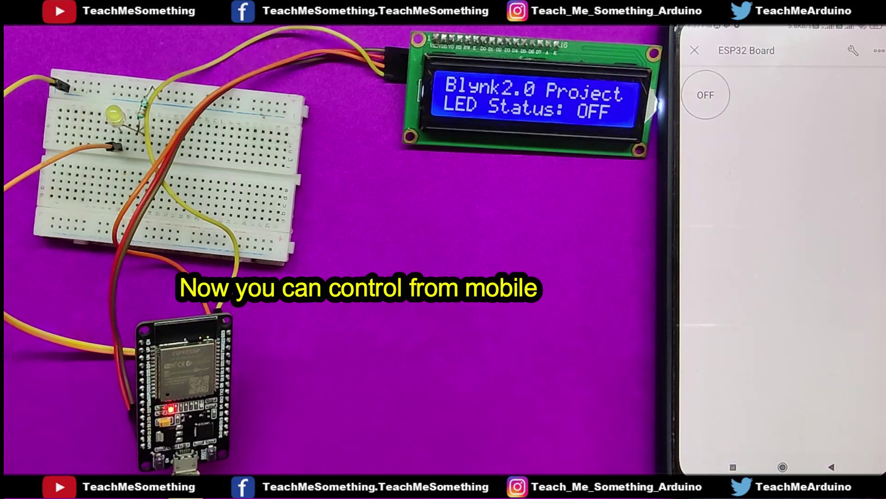
Tap the phone's LED button four times: on, off, on, off
left_click(705, 94)
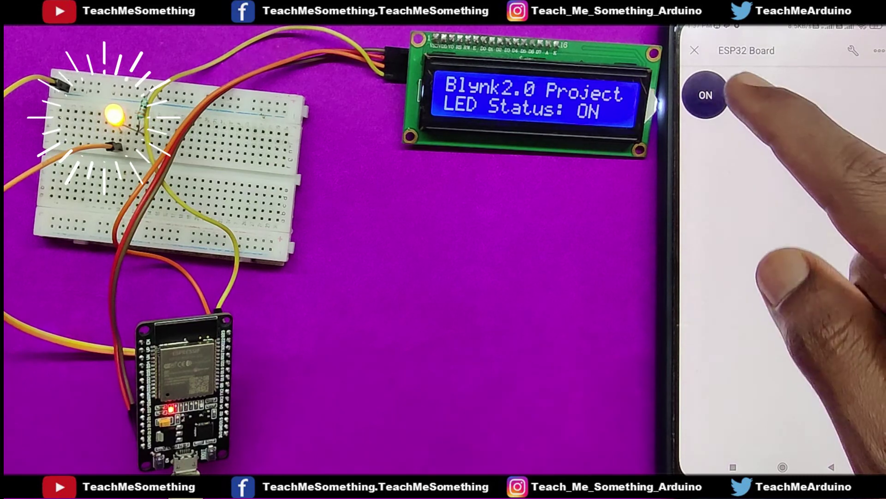
left_click(705, 95)
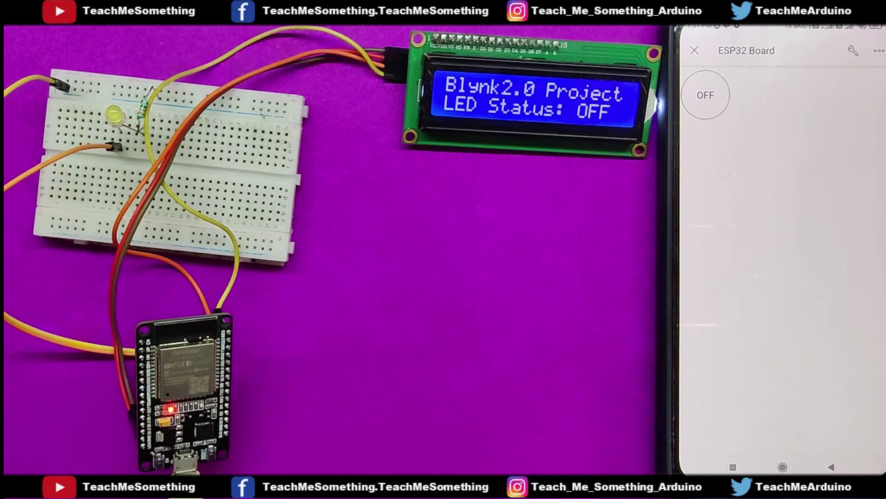
left_click(705, 94)
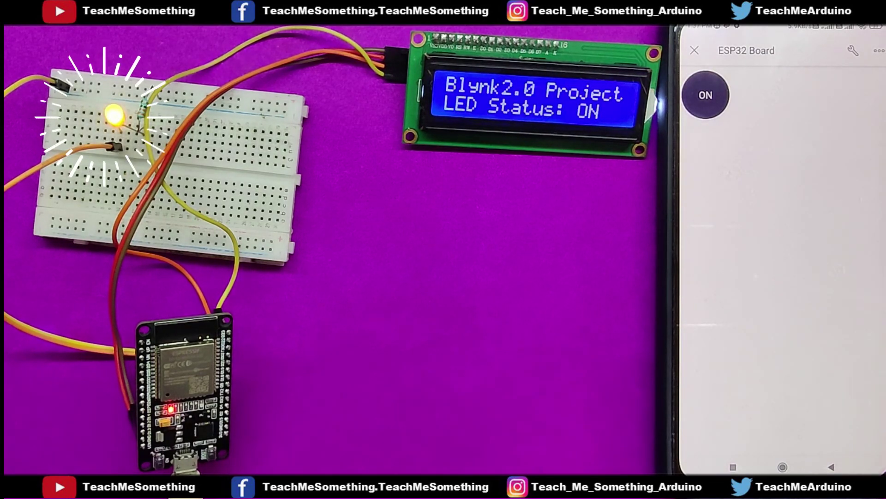
left_click(705, 95)
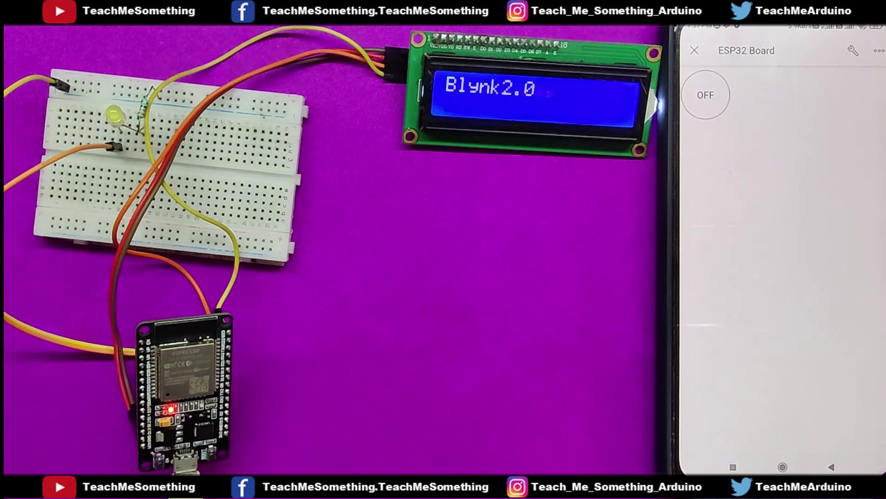